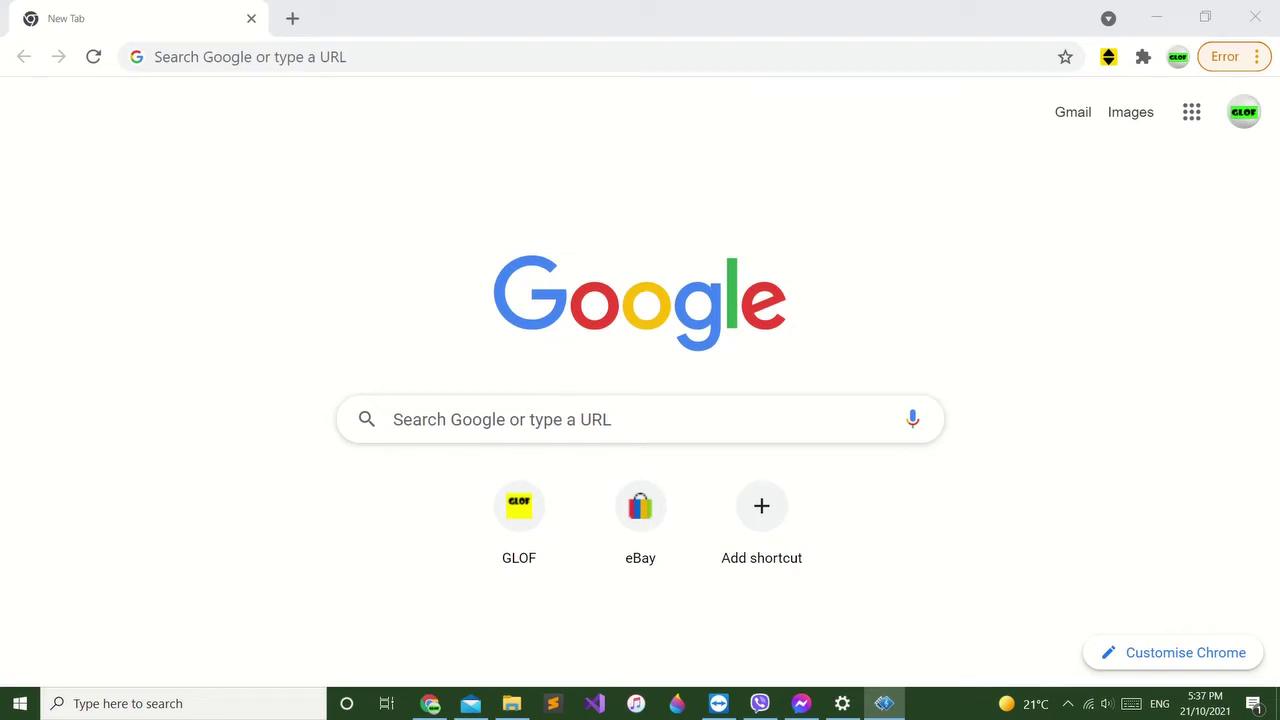
# Step: Open the Google Drive link from the GRB_Music email in the Mail inbox and download the whole GRB_Music folder
pyautogui.click(470, 704)
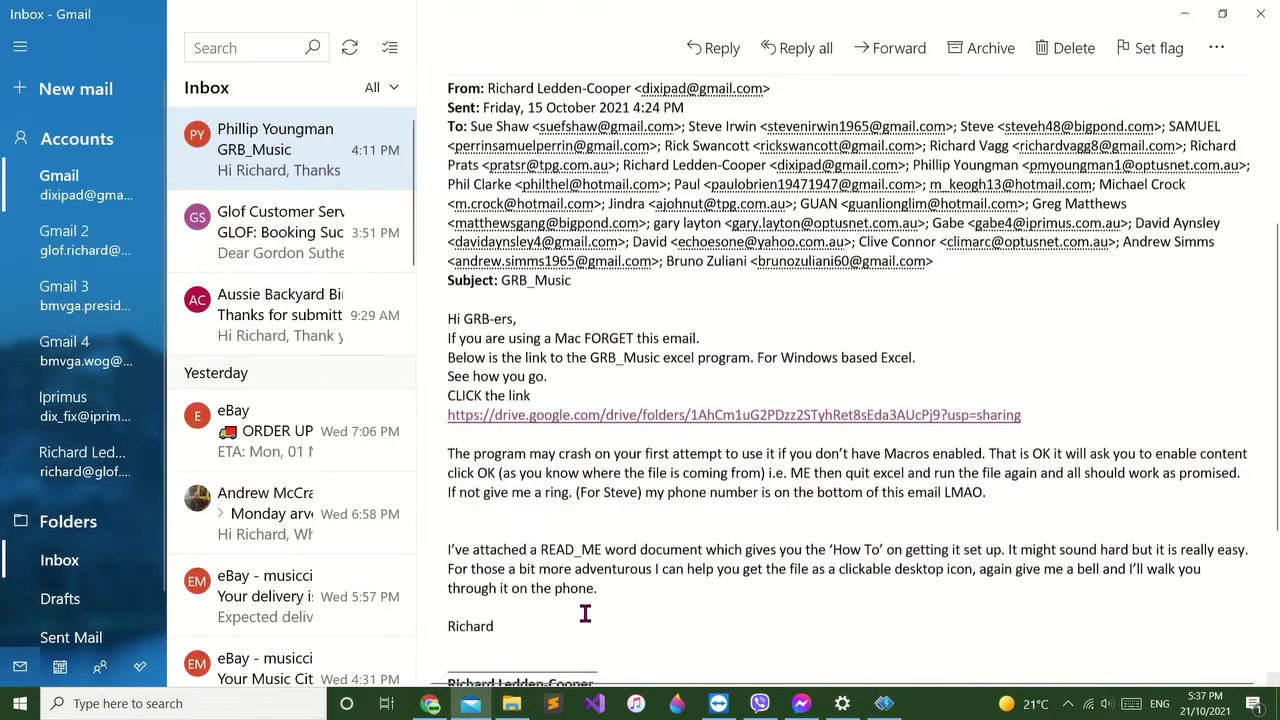
pyautogui.click(786, 418)
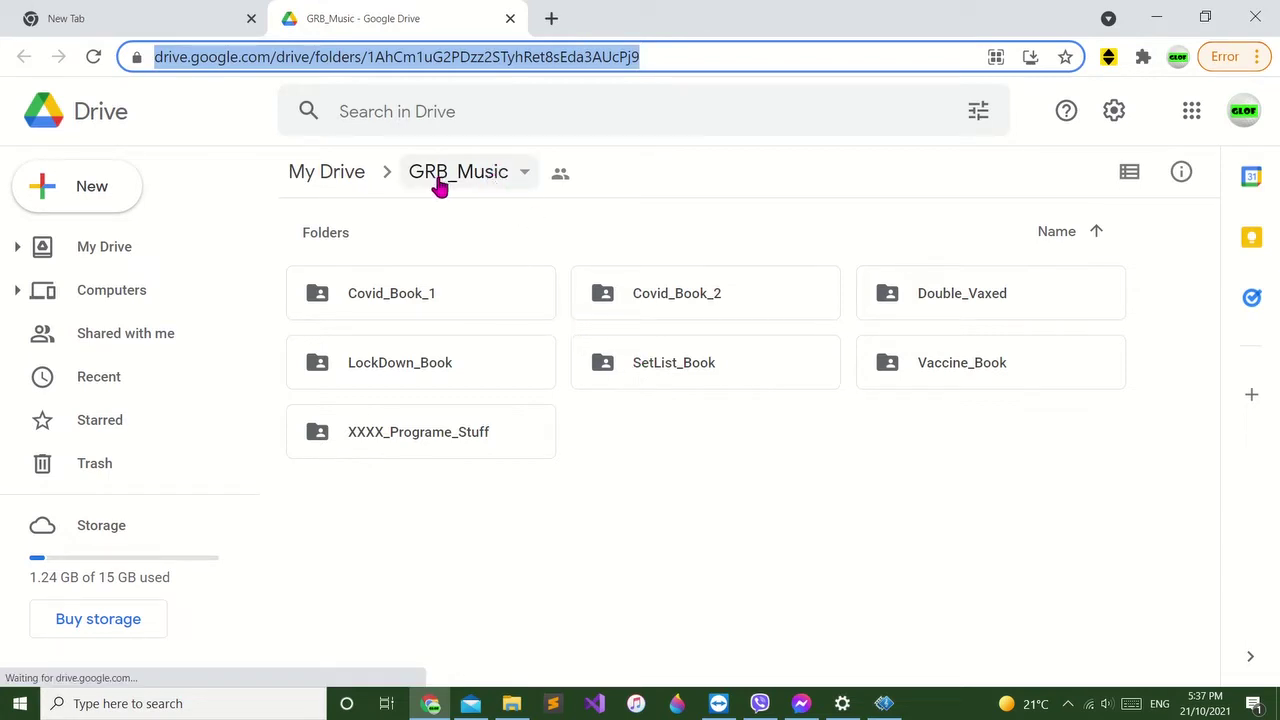
pyautogui.click(525, 178)
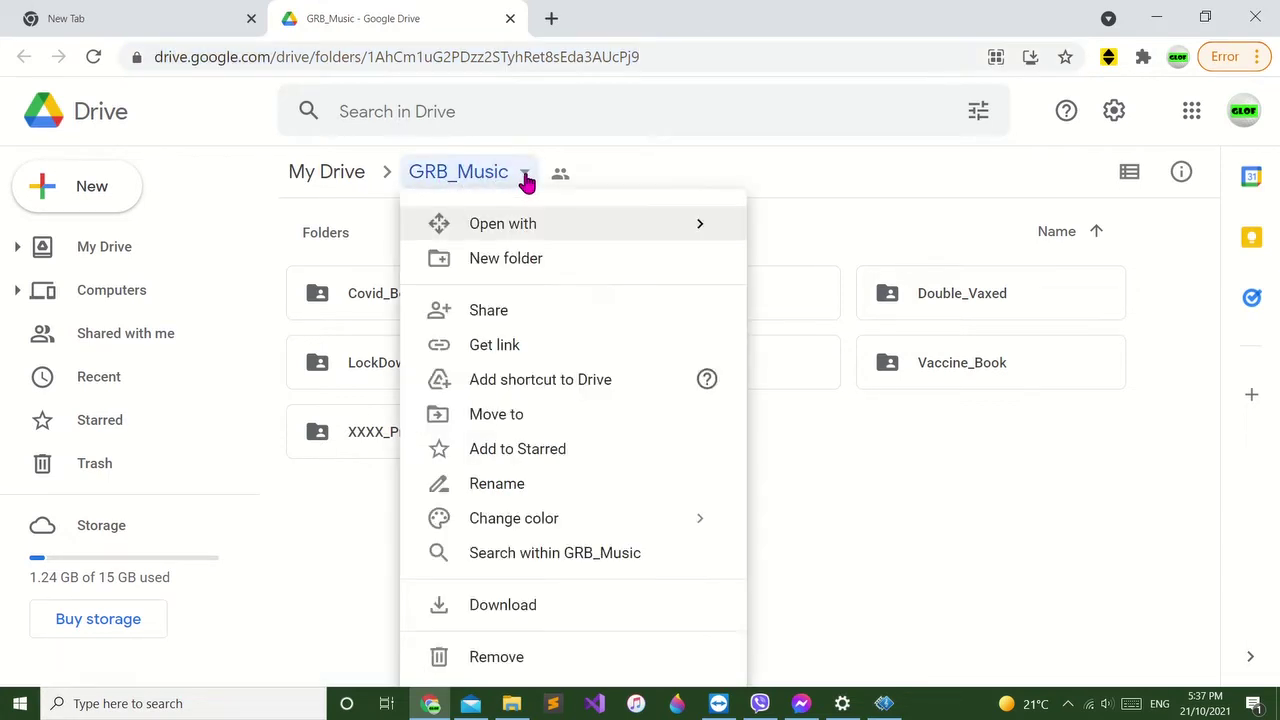
pyautogui.click(510, 612)
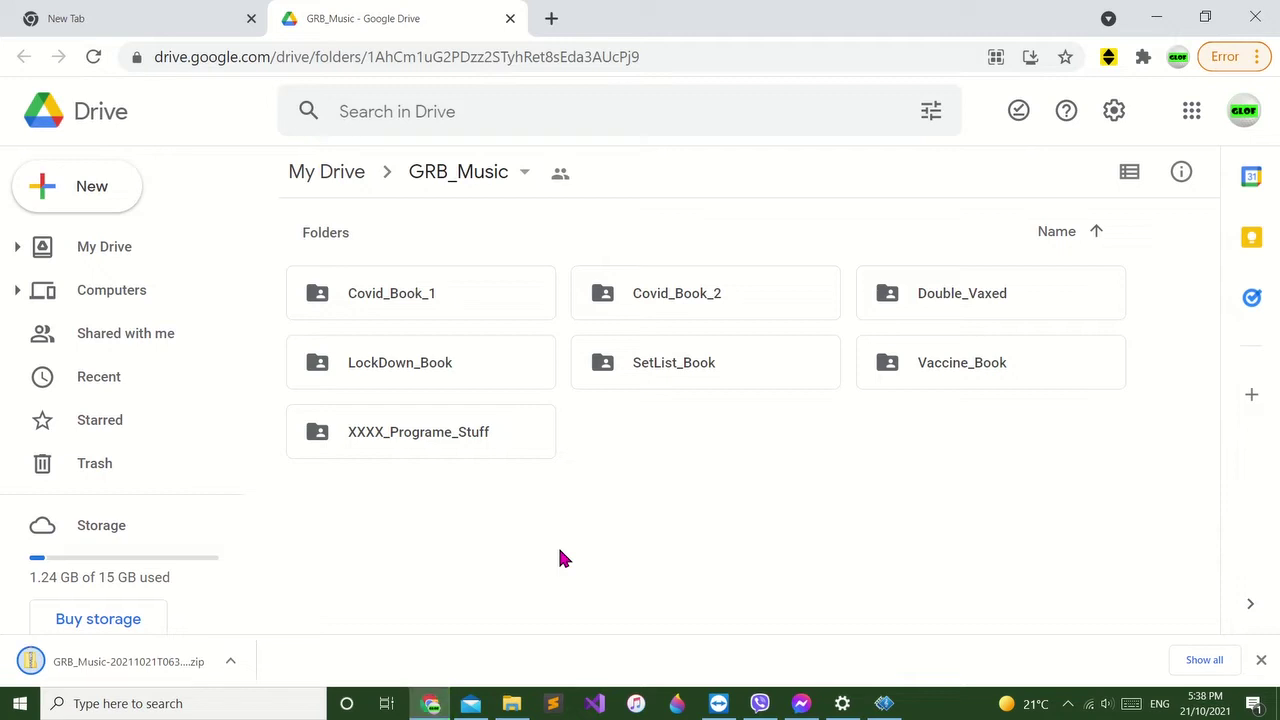
# Step: Open the downloaded GRB_Music zip file and extract all its contents to the suggested folder in Downloads
pyautogui.click(120, 667)
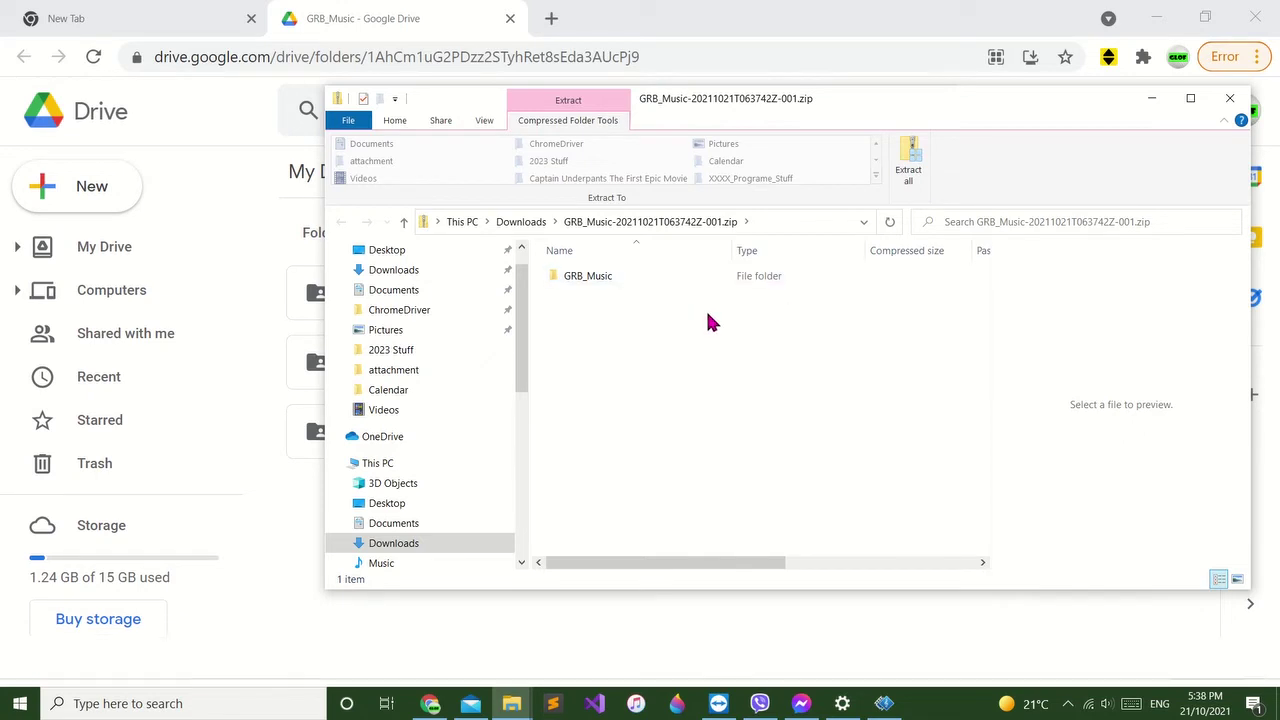
pyautogui.click(908, 172)
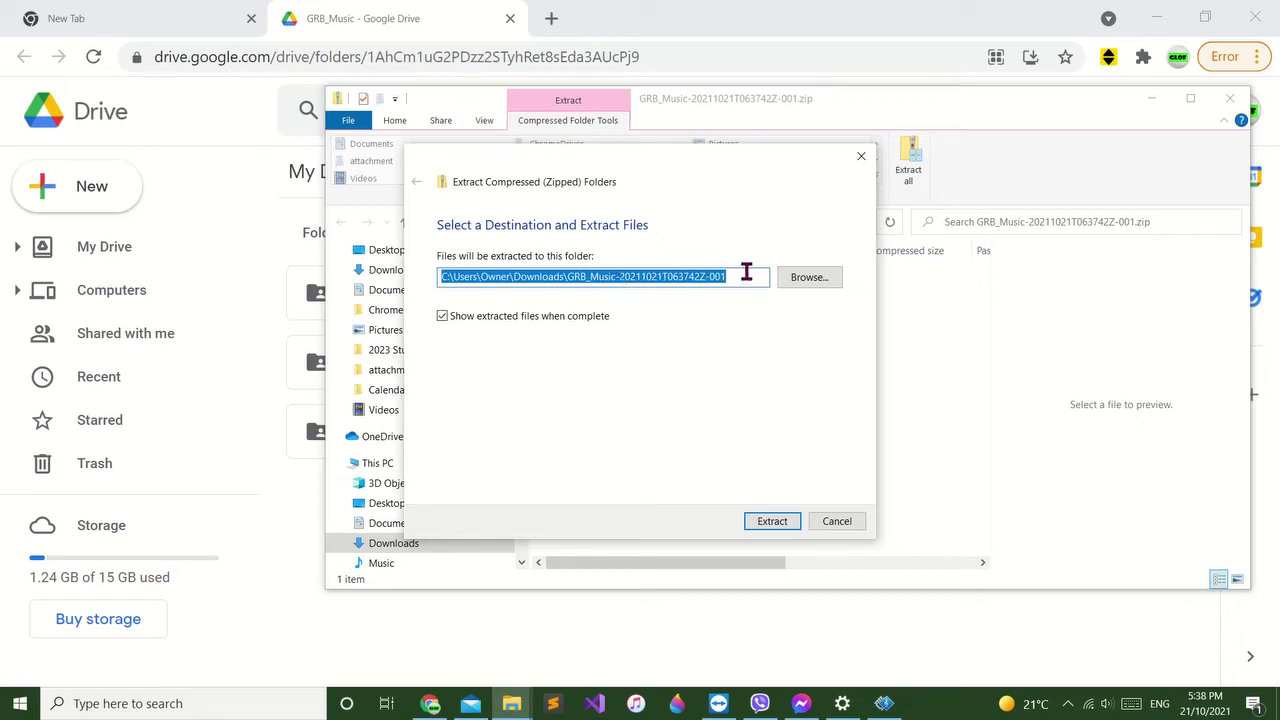
pyautogui.click(770, 523)
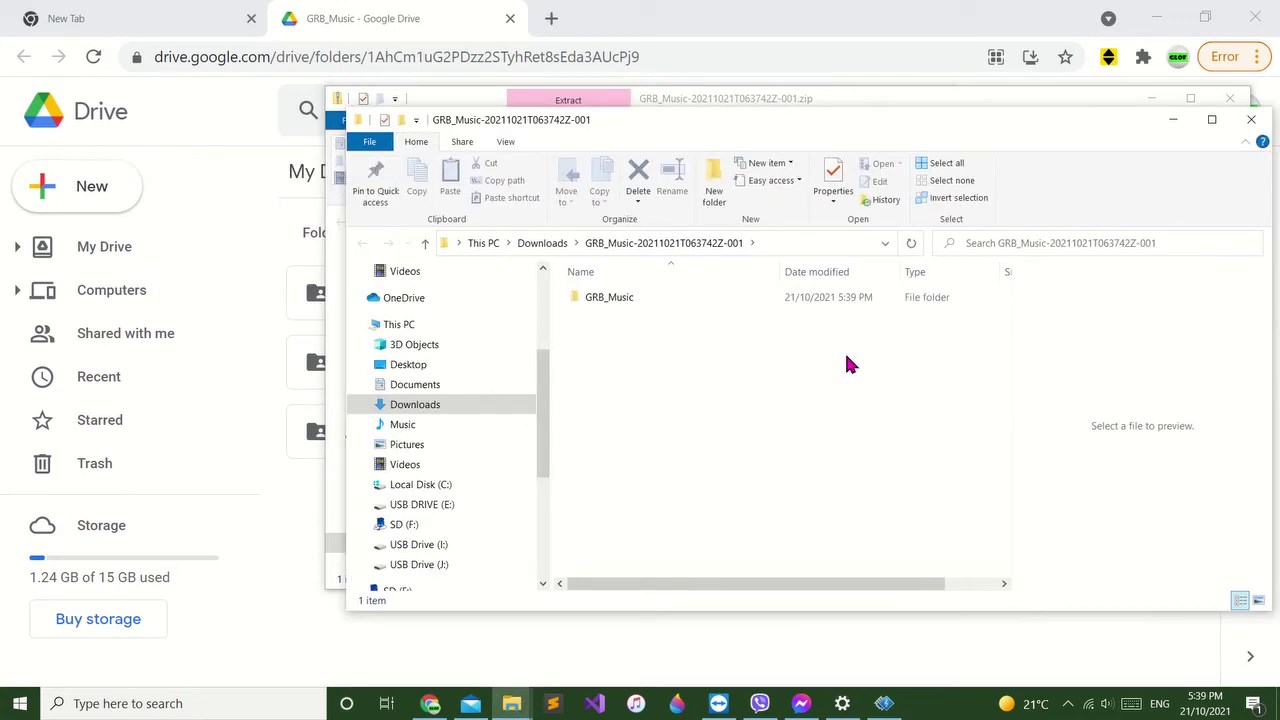
# Step: Open the XXXX_Programe_Stuff folder inside the extracted GRB_Music folder
pyautogui.click(615, 300)
pyautogui.click(615, 300)
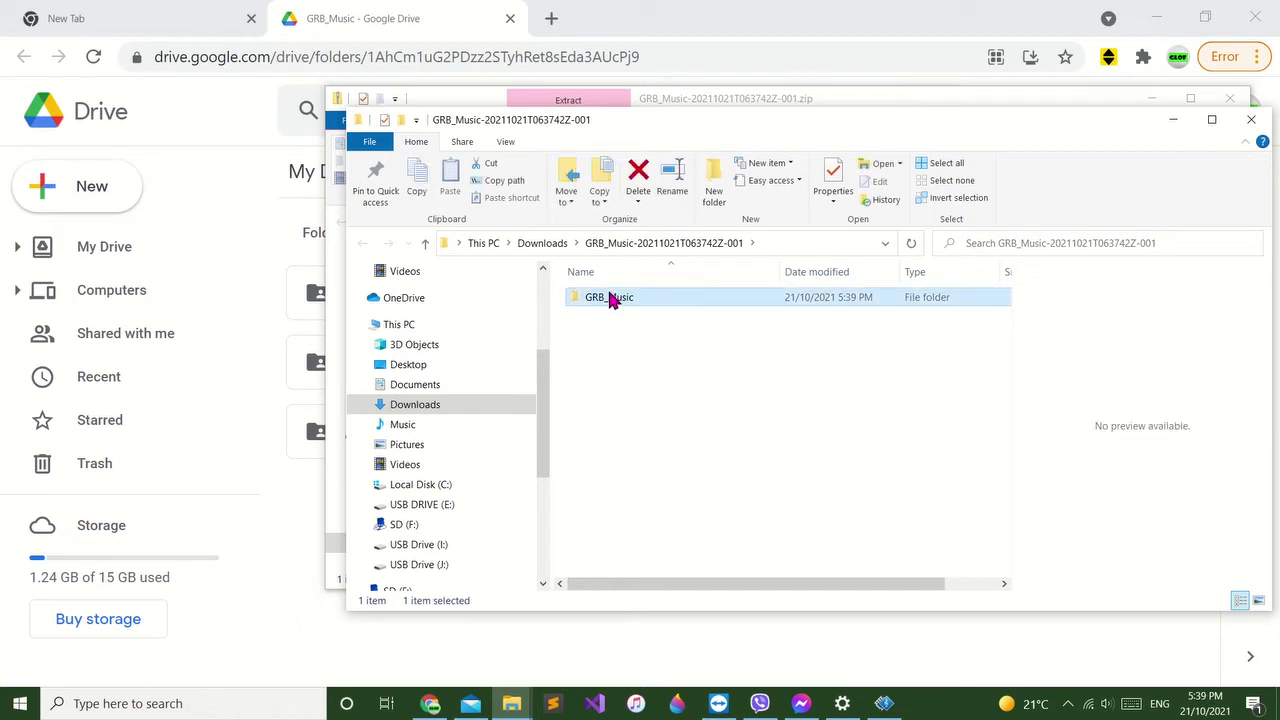
pyautogui.click(712, 297)
pyautogui.doubleClick(692, 297)
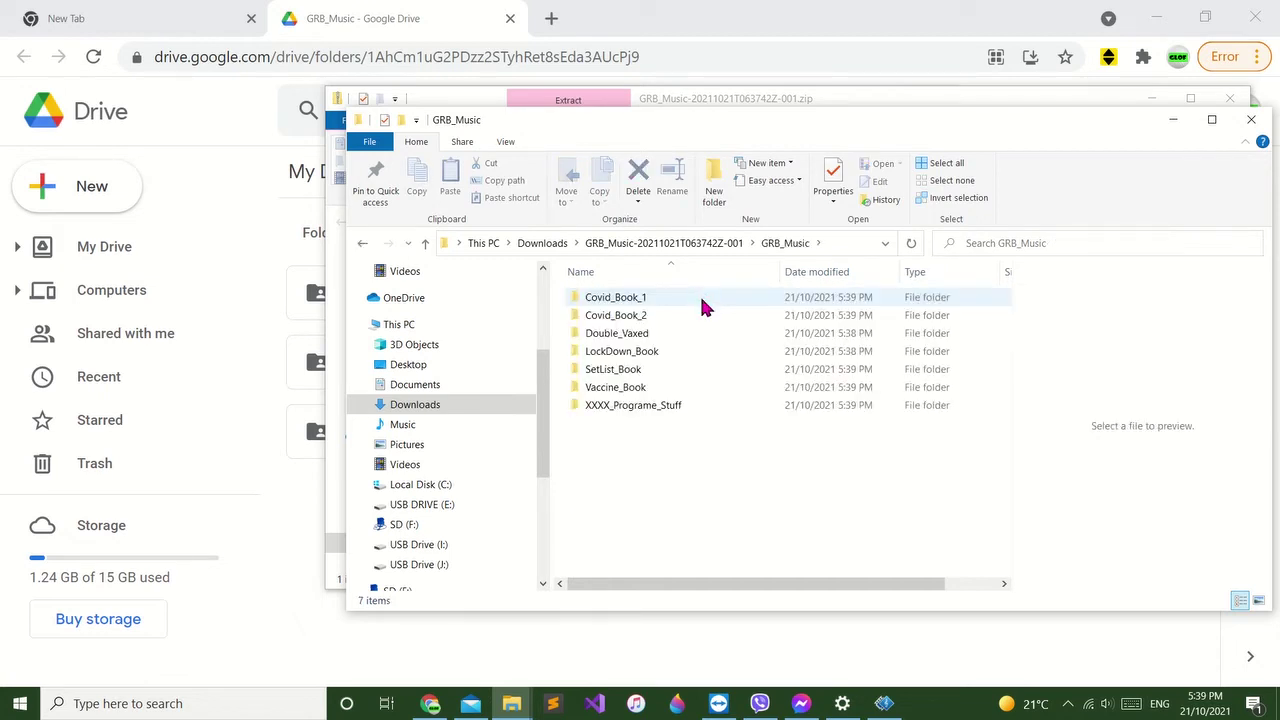
pyautogui.doubleClick(640, 406)
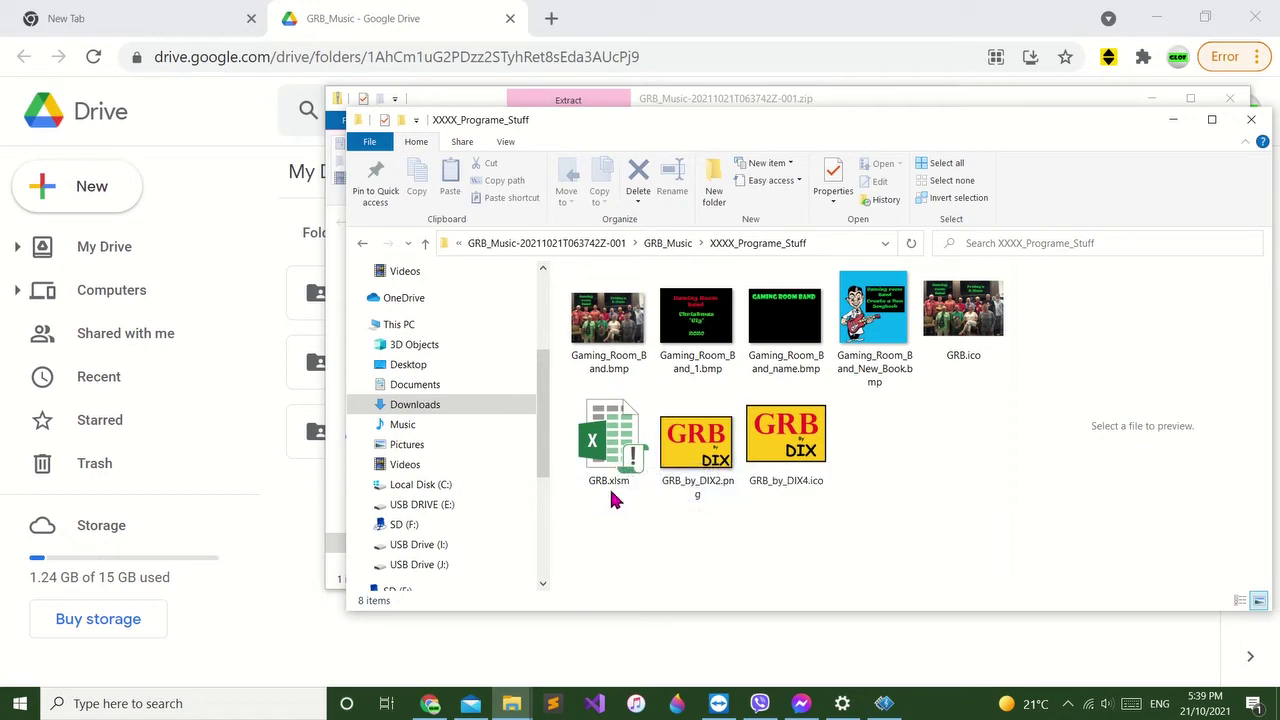
# Step: Open the GRB.xlsm workbook, dismiss the Office activation wizard and enable editing
pyautogui.click(620, 445)
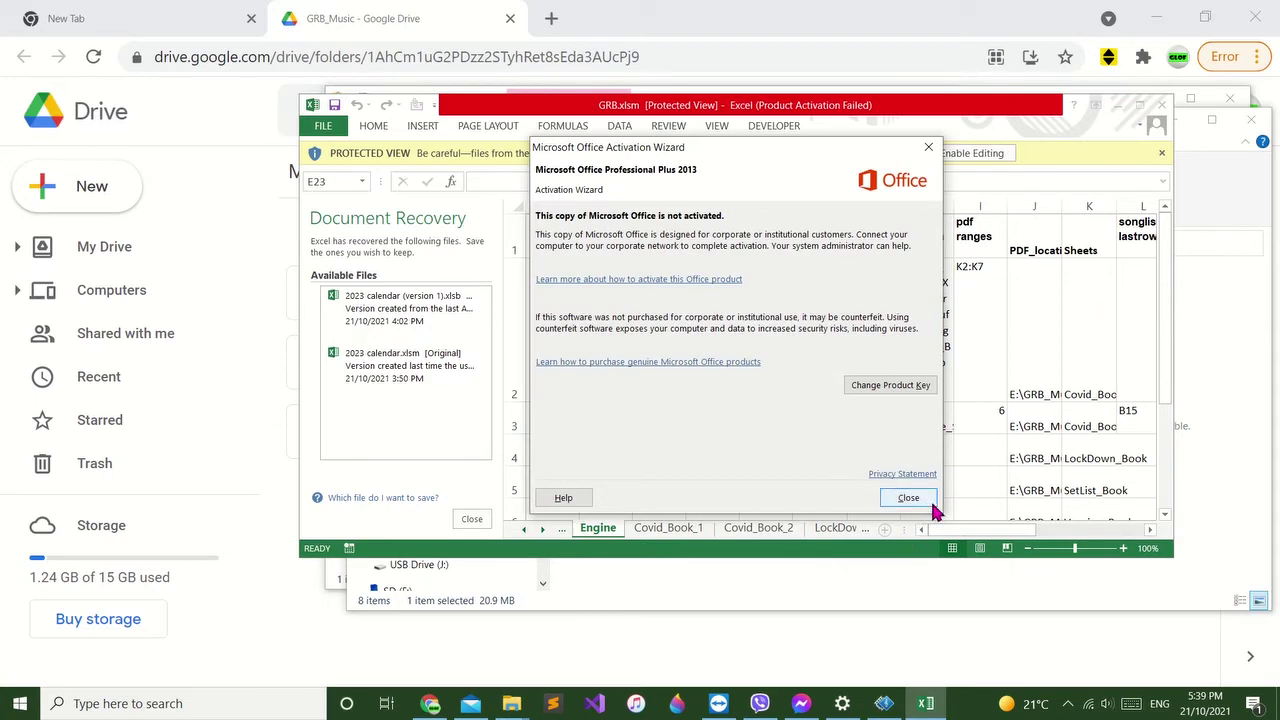
pyautogui.click(928, 502)
pyautogui.click(1139, 105)
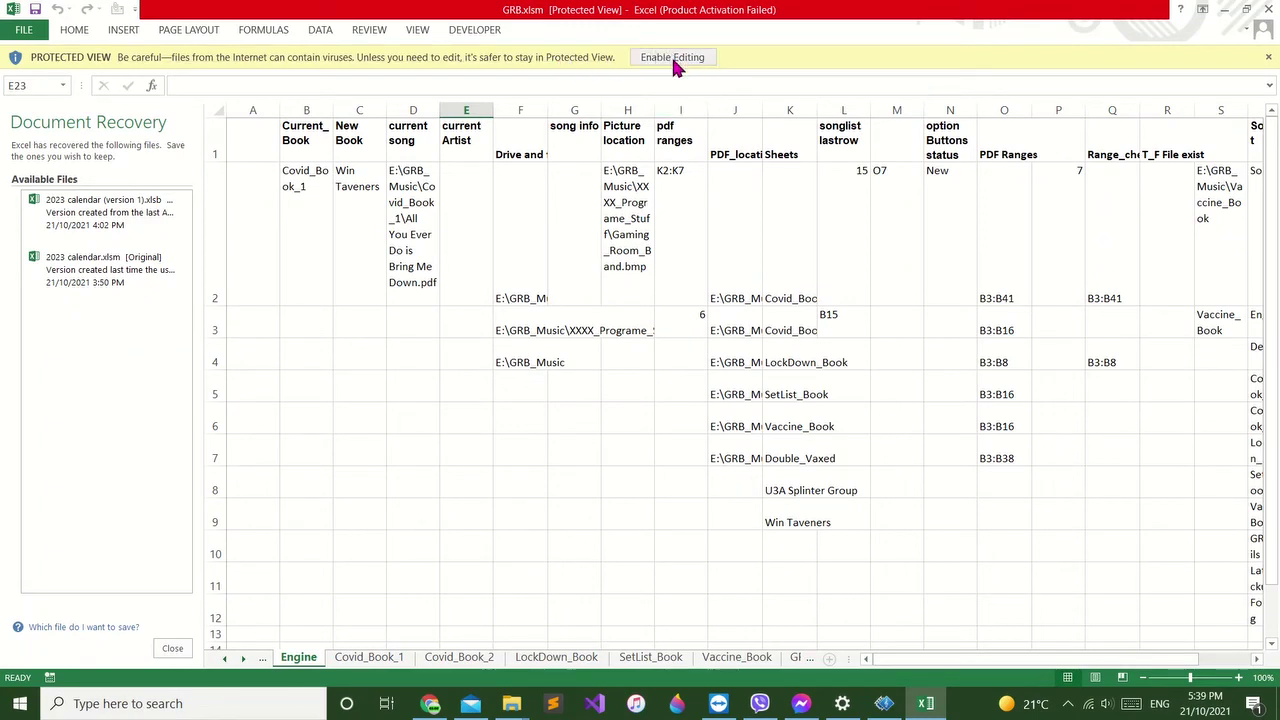
pyautogui.click(671, 57)
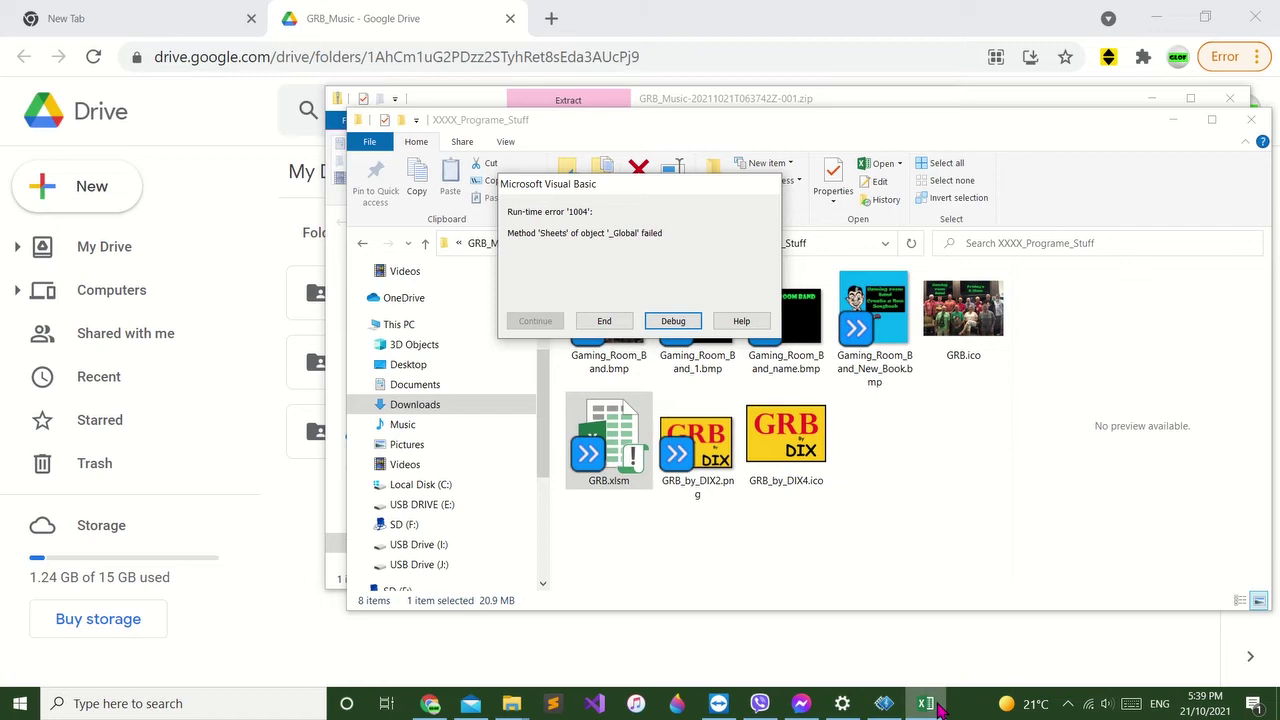
# Step: End the macro run-time error and open the GRB.xlsm workbook again
pyautogui.moveTo(930, 708)
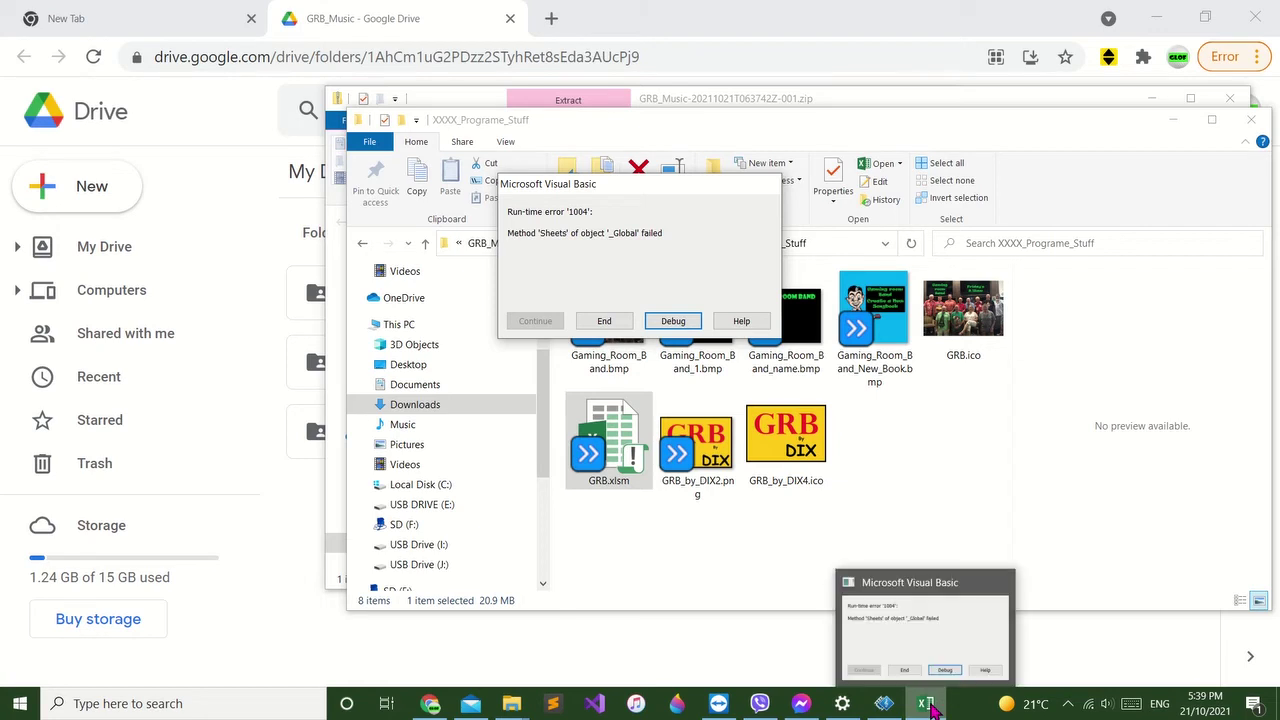
pyautogui.click(602, 323)
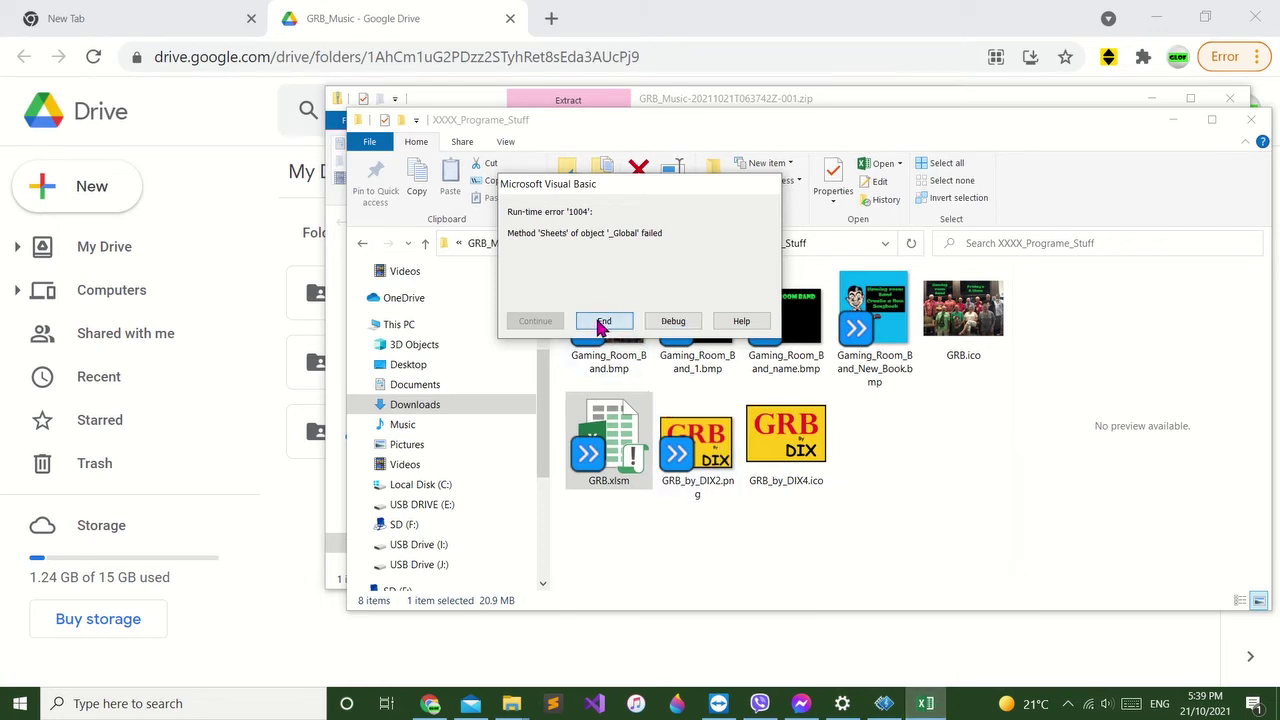
pyautogui.doubleClick(604, 430)
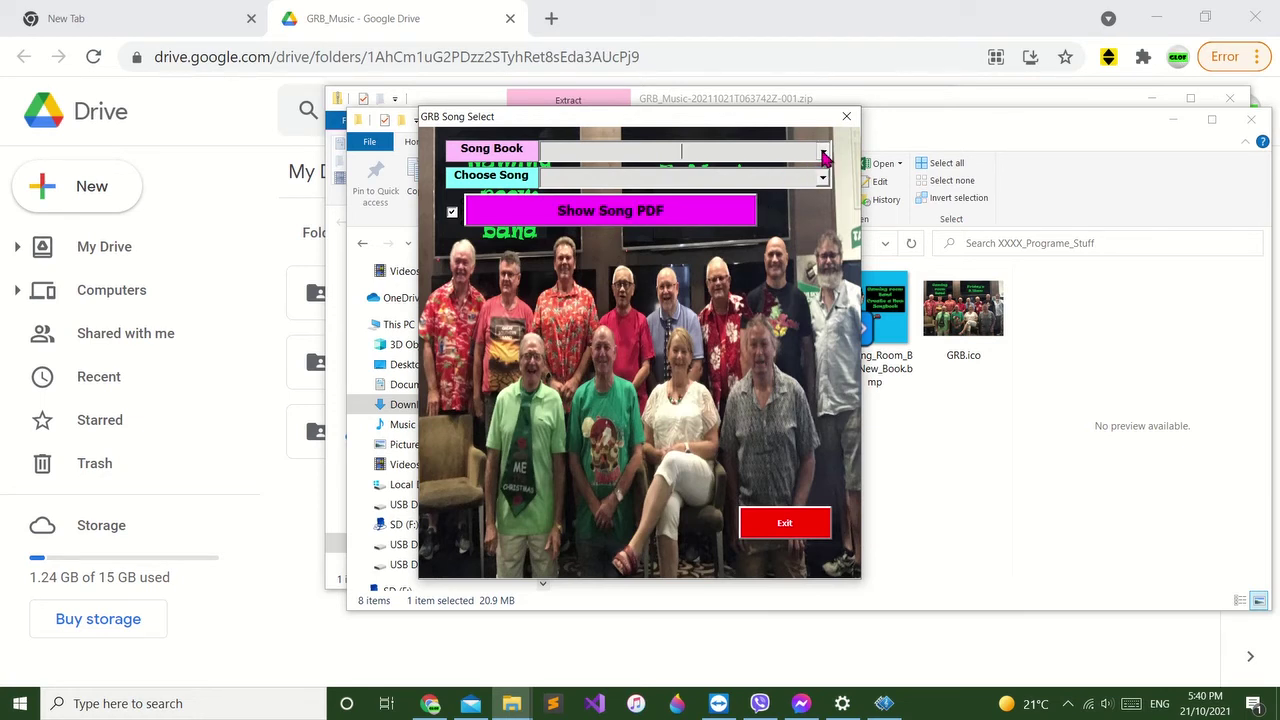
# Step: Choose the song Sloop John B from SetList_Book and show its PDF, accepting the file security warning
pyautogui.click(823, 153)
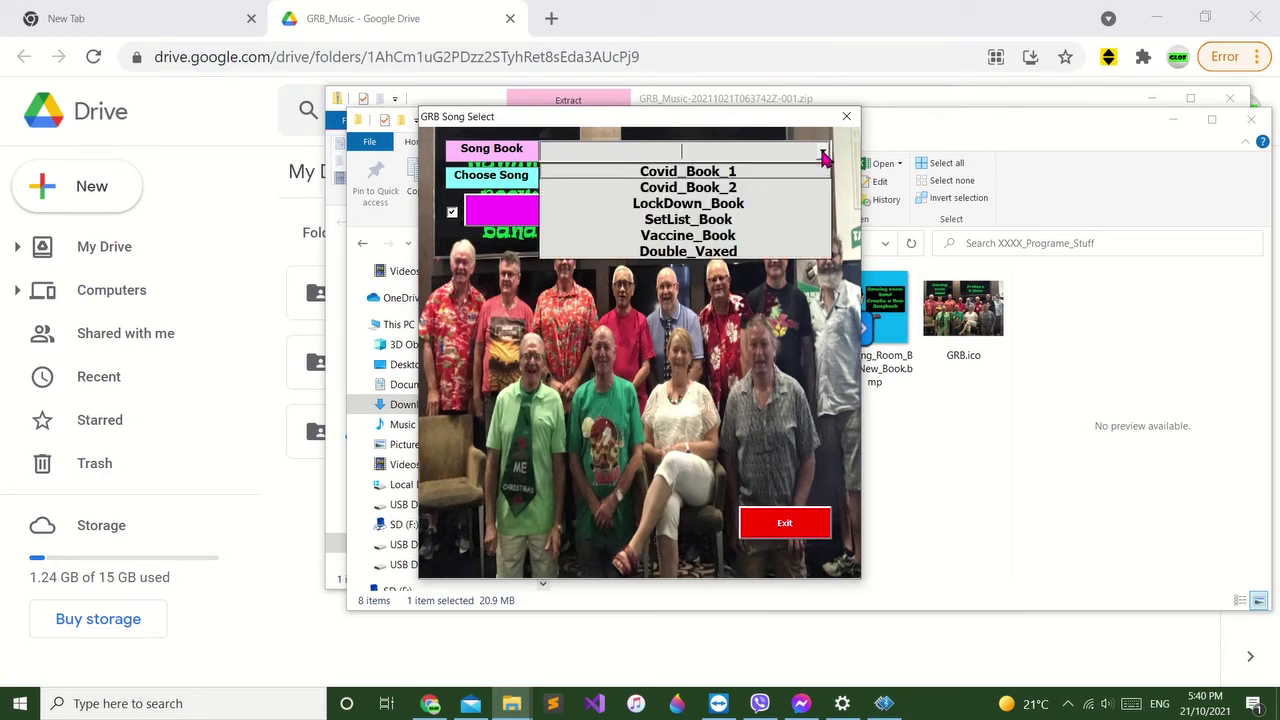
pyautogui.click(718, 219)
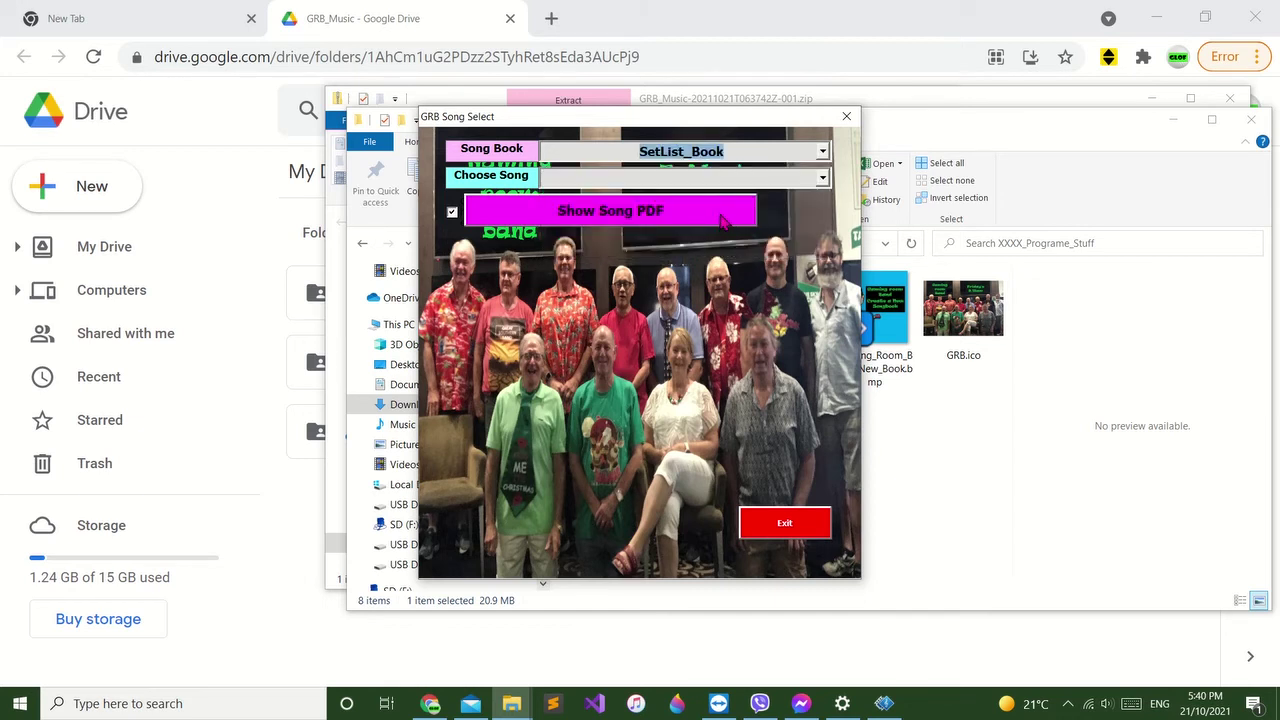
pyautogui.click(822, 178)
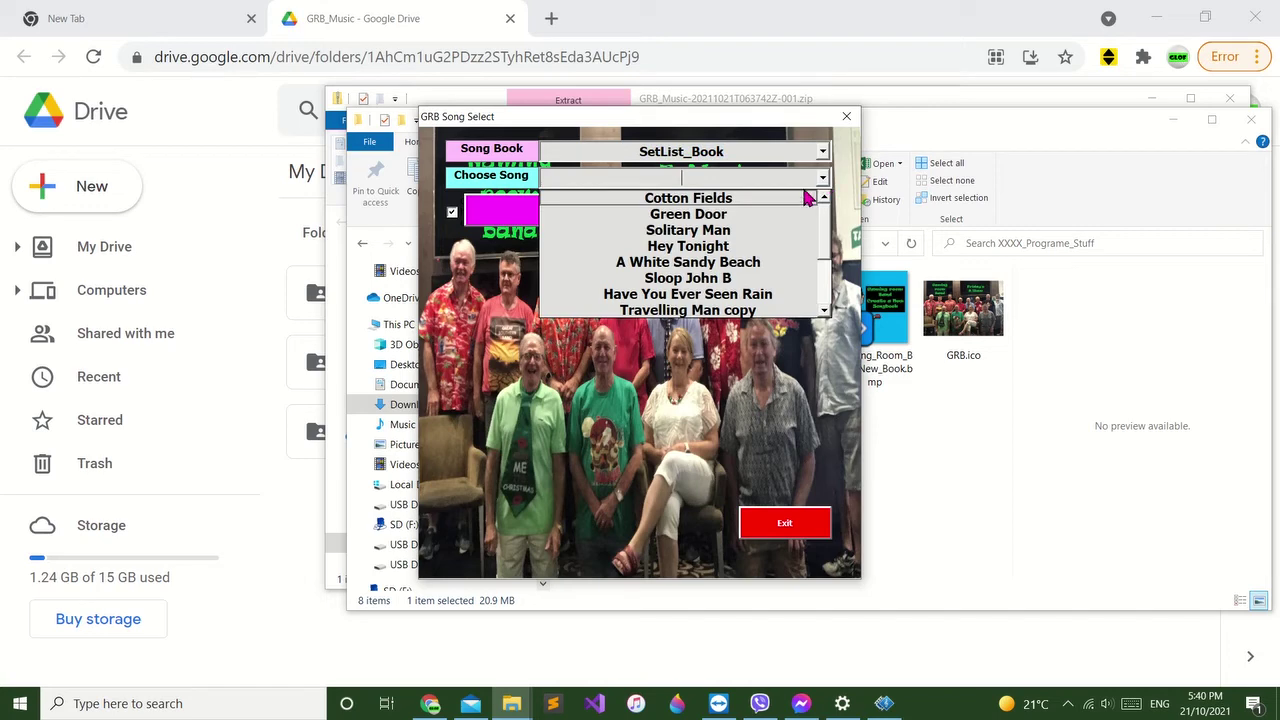
pyautogui.click(706, 279)
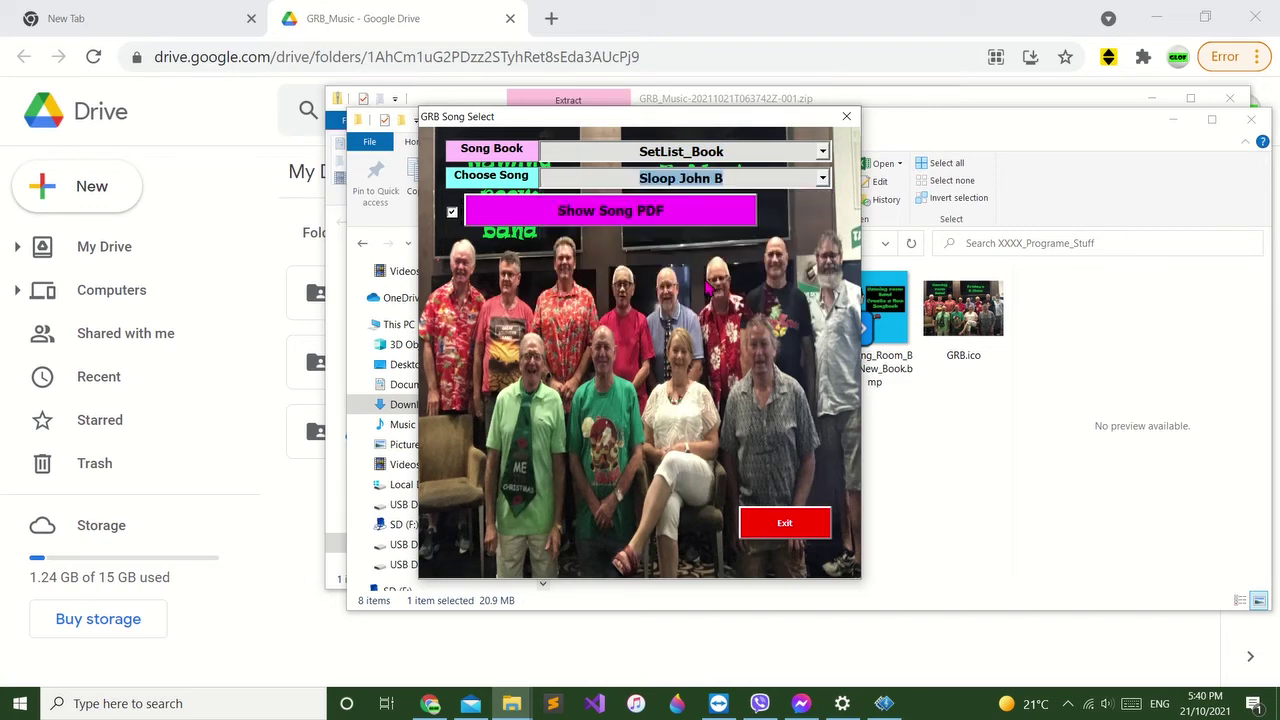
pyautogui.click(686, 213)
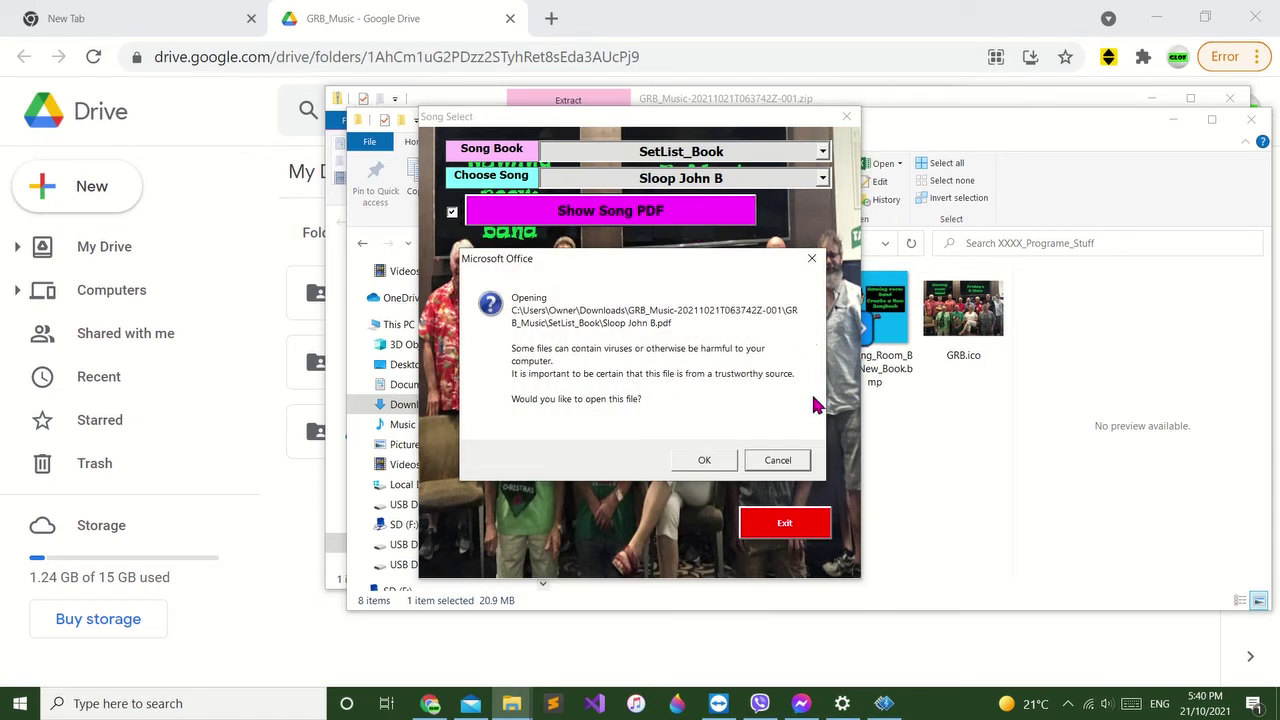
pyautogui.click(704, 462)
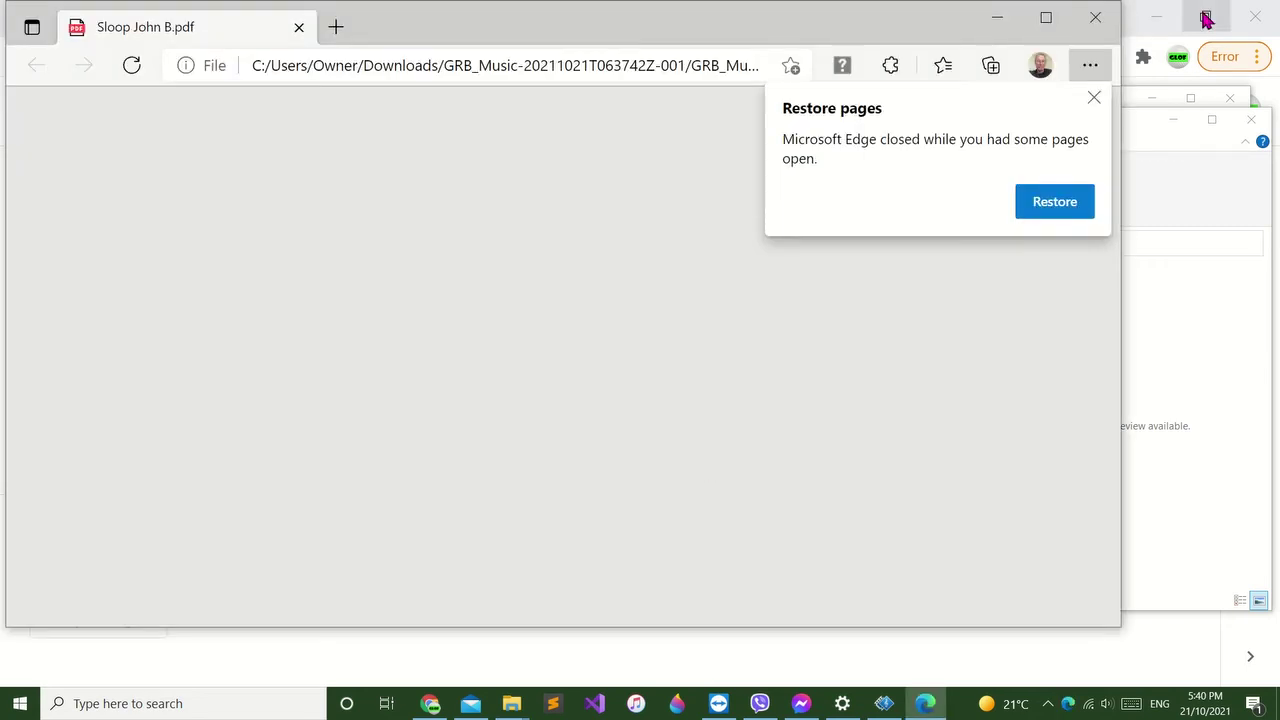
# Step: Read through the Sloop John B song sheet in a maximized window without restoring old pages, and minimize it
pyautogui.click(1045, 17)
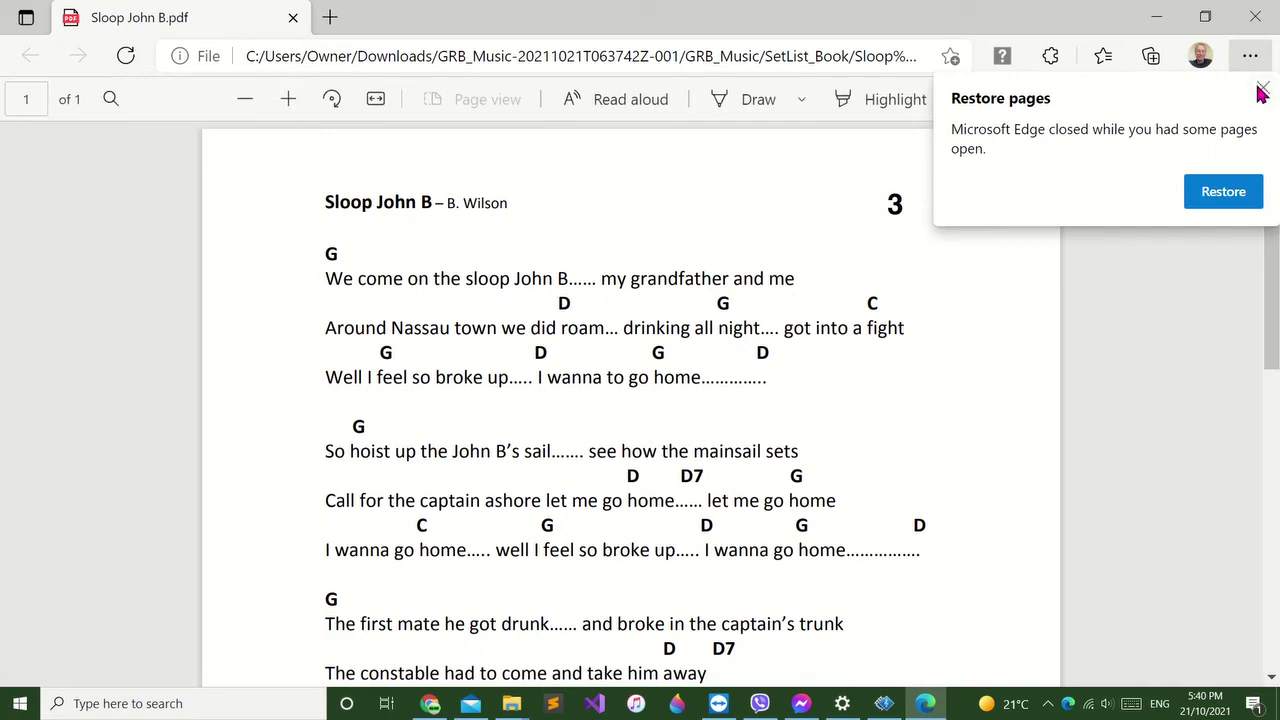
pyautogui.click(1260, 89)
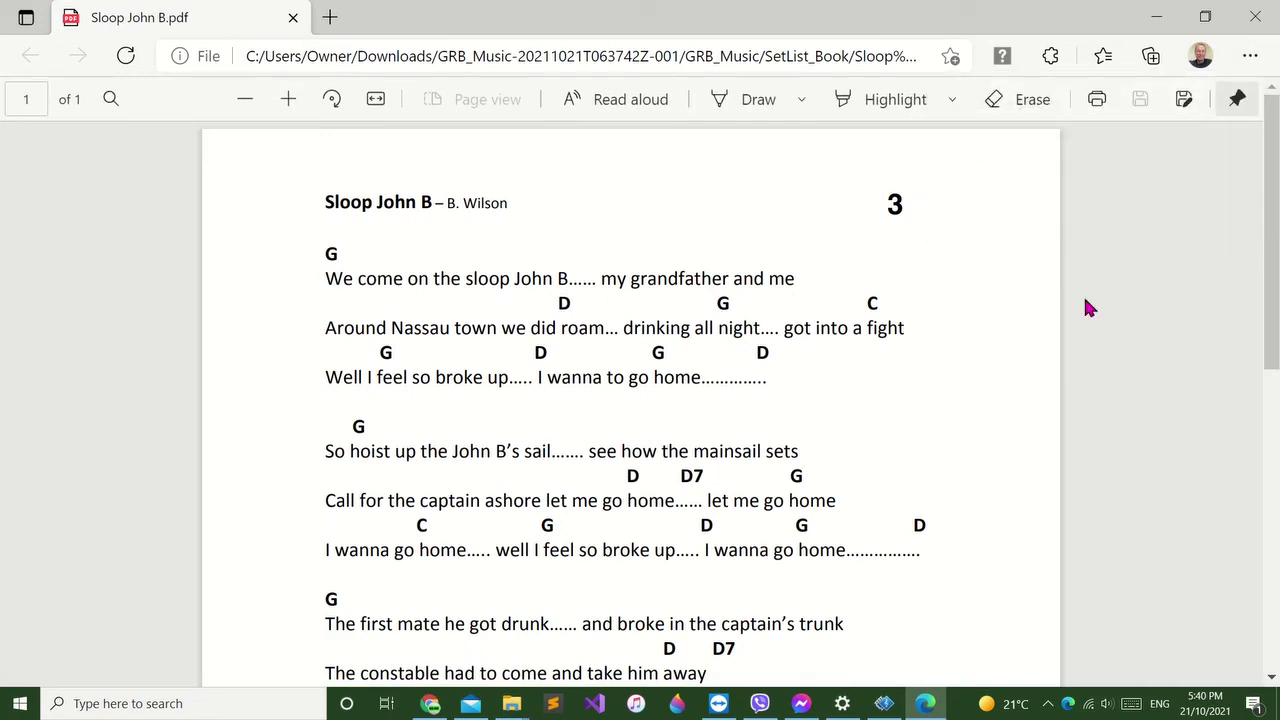
pyautogui.scroll(-4, 944, 398)
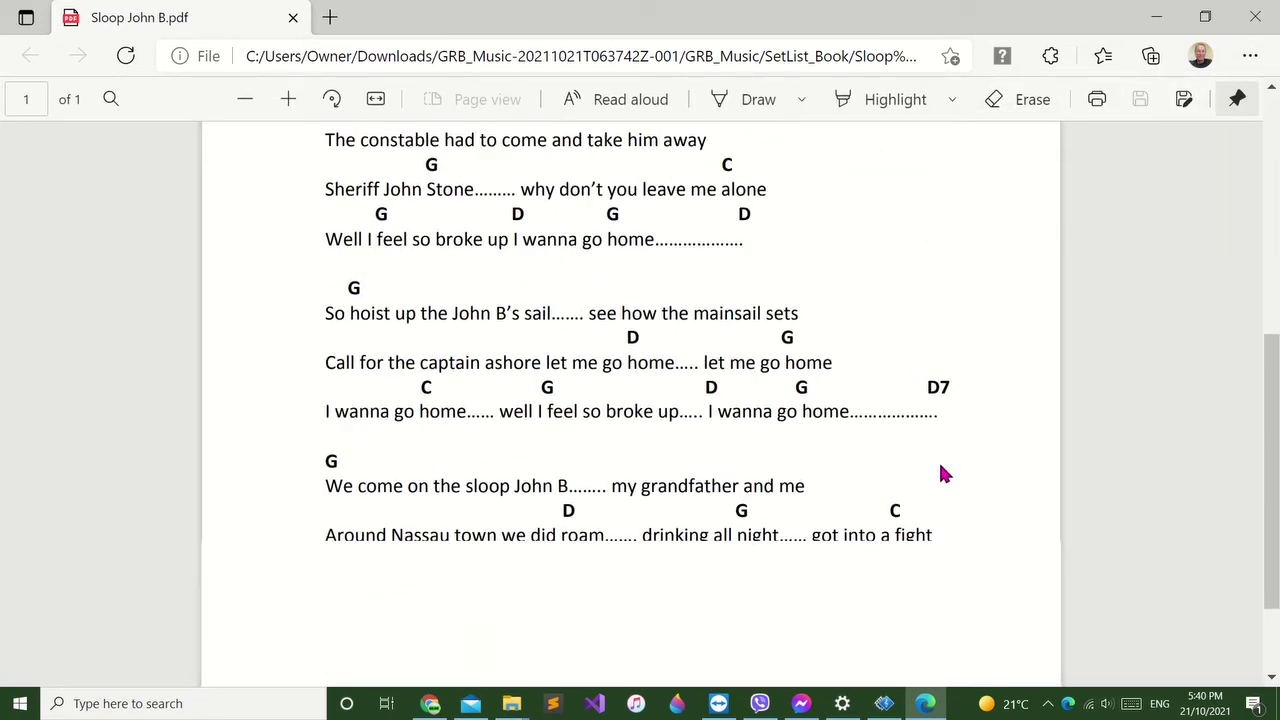
pyautogui.scroll(5, 938, 460)
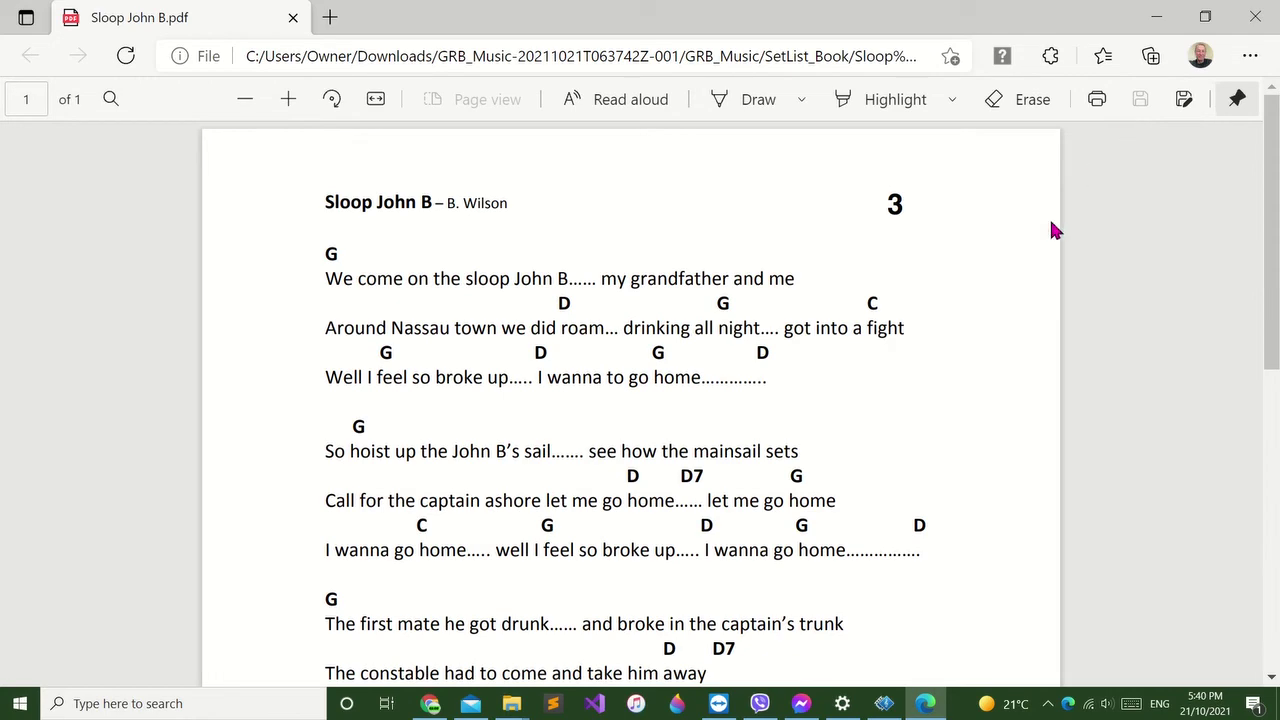
pyautogui.click(1159, 21)
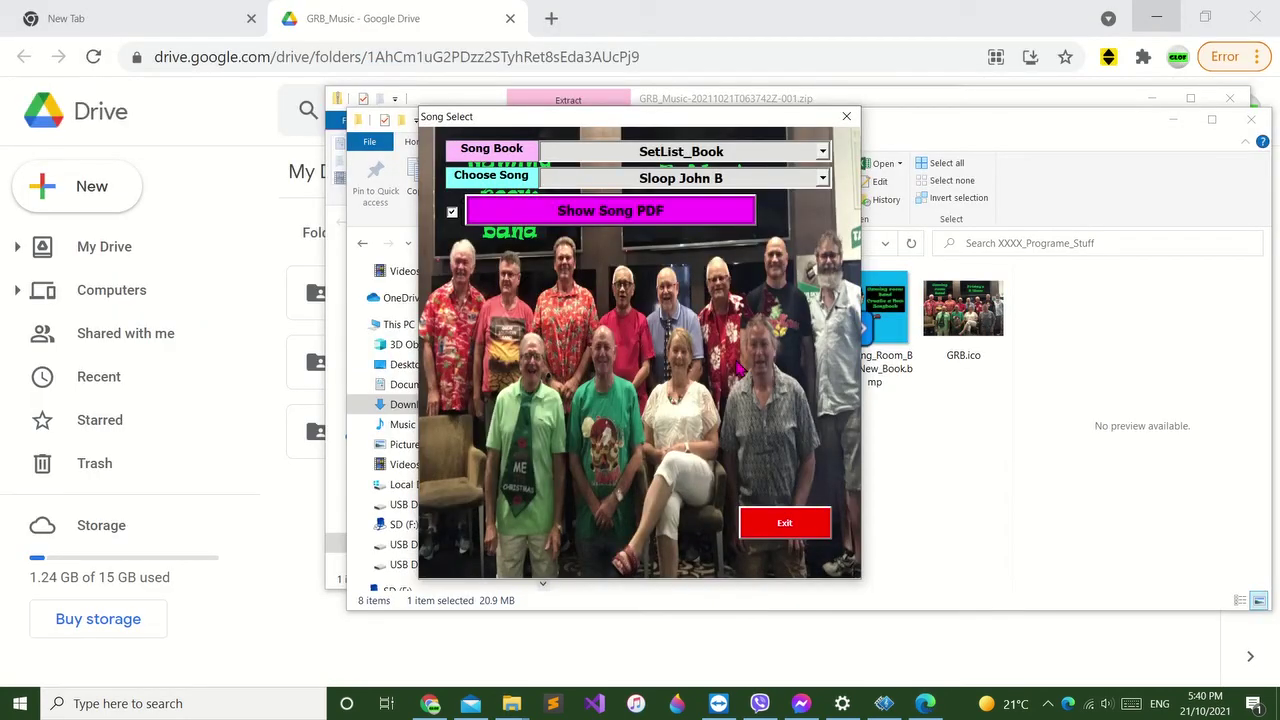
# Step: Show the PDF of Cracklin Rosie from Covid_Book_2, look through the song sheet and minimize the viewer
pyautogui.click(822, 153)
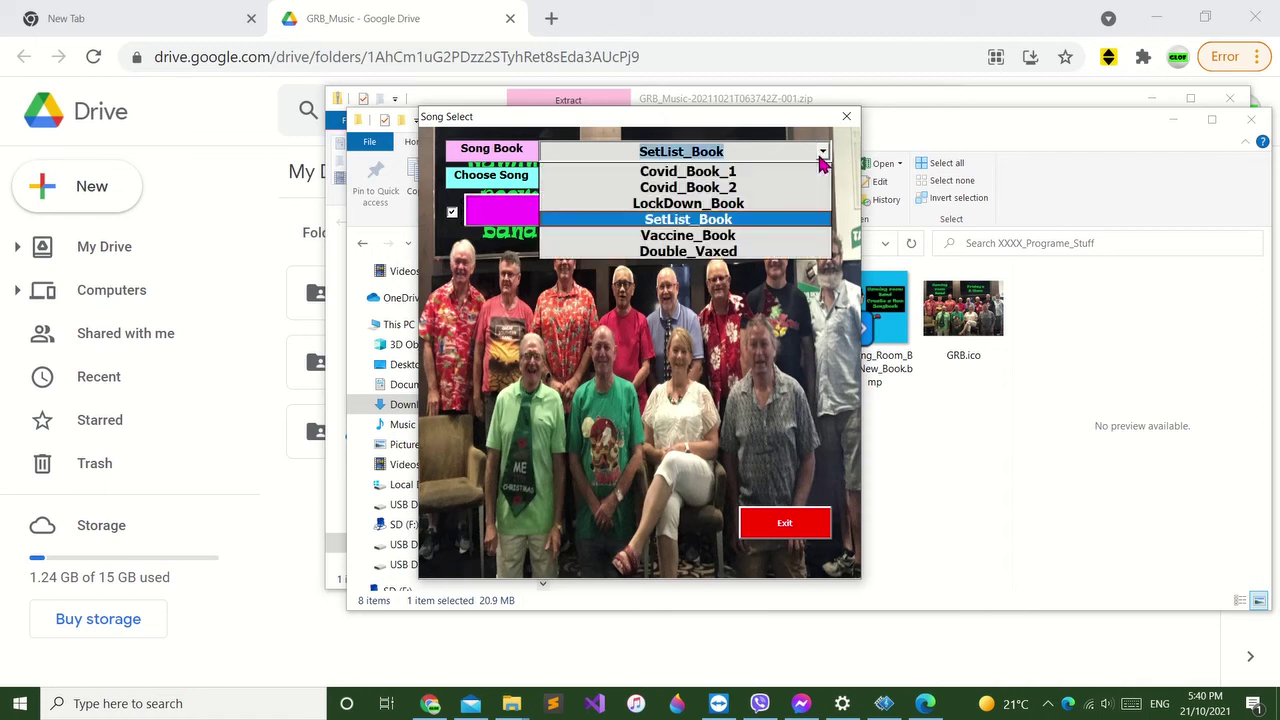
pyautogui.click(752, 189)
pyautogui.click(822, 178)
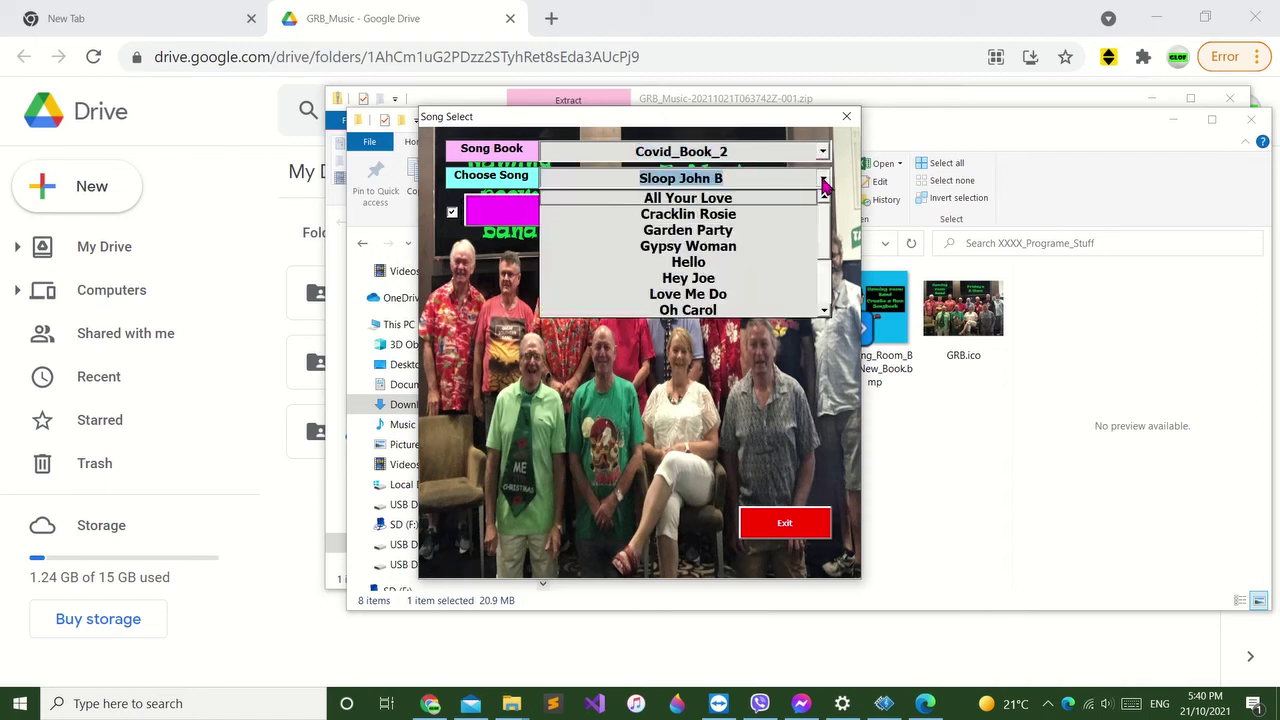
pyautogui.click(721, 221)
pyautogui.click(695, 215)
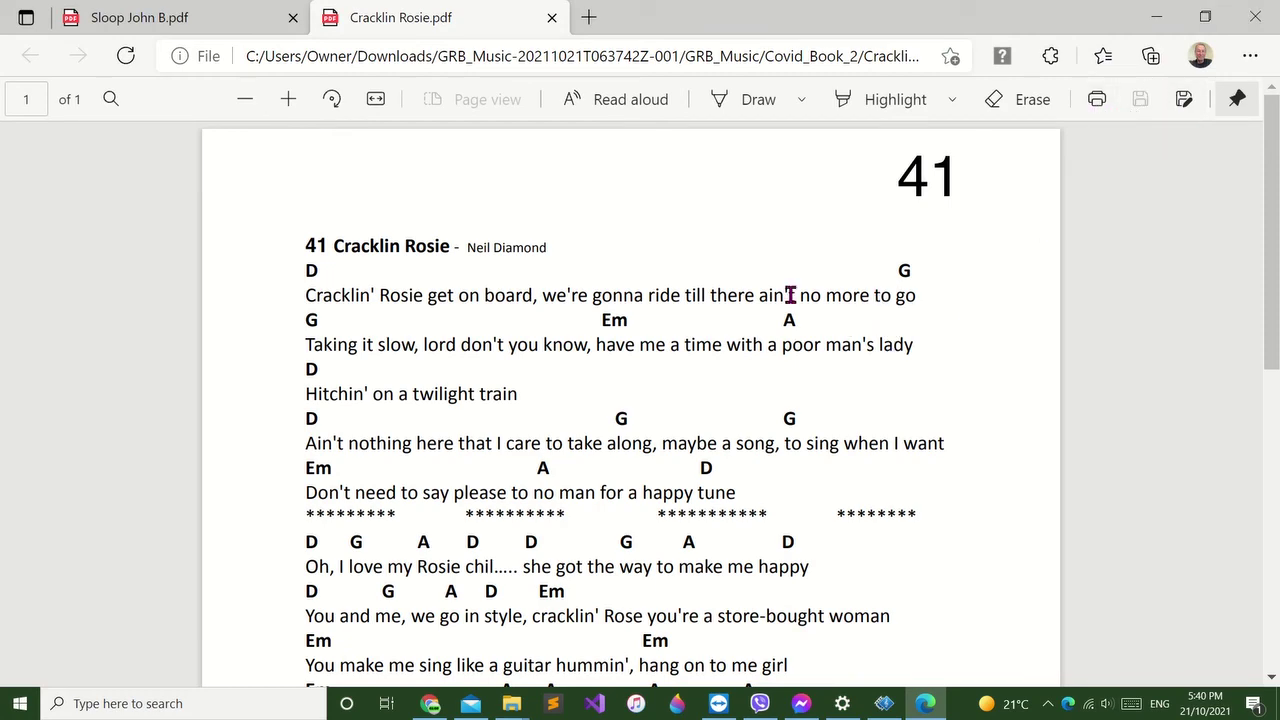
pyautogui.scroll(-3, 914, 374)
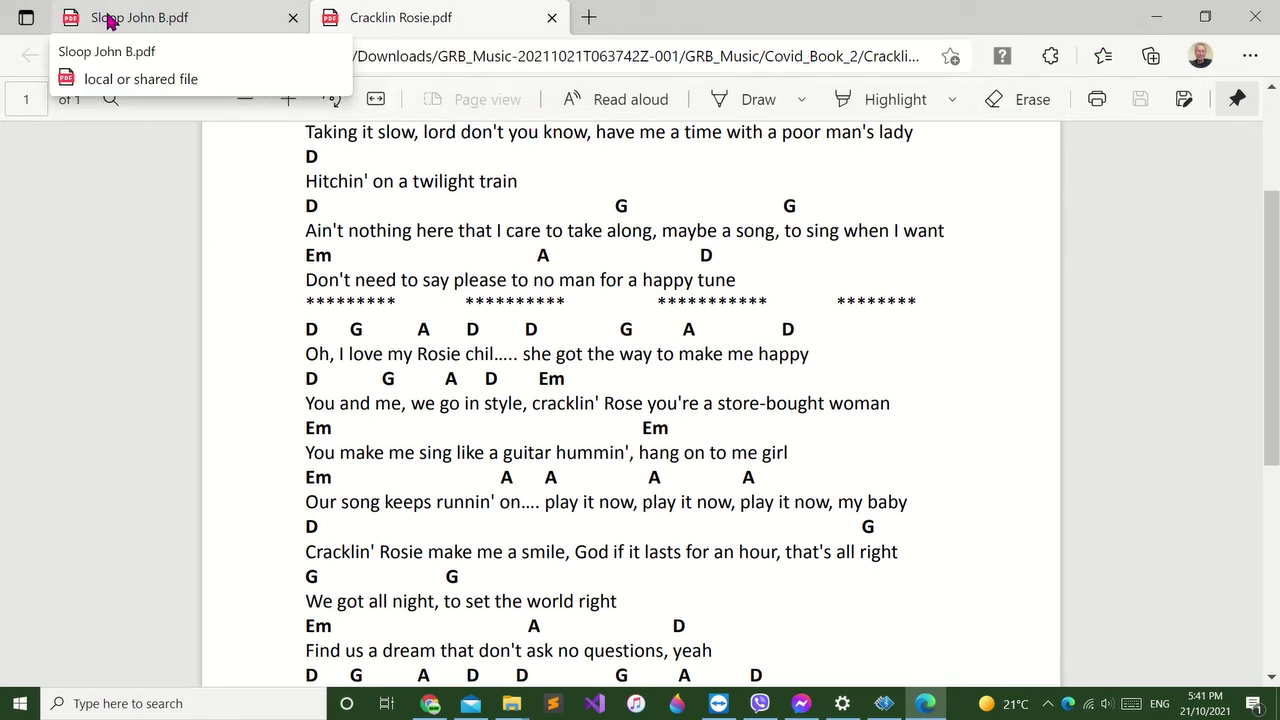
pyautogui.click(1160, 22)
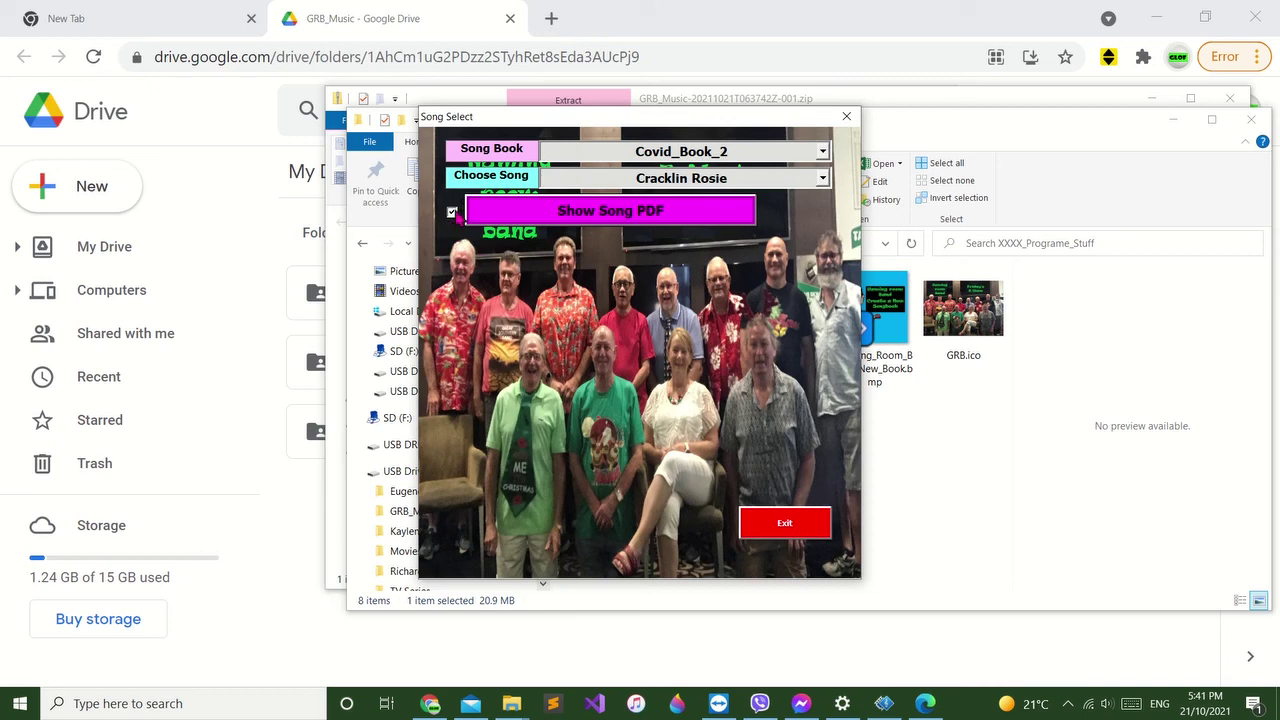
# Step: Clear the checkbox beside Show Song PDF, view the New Book form and exit the song program
pyautogui.click(452, 212)
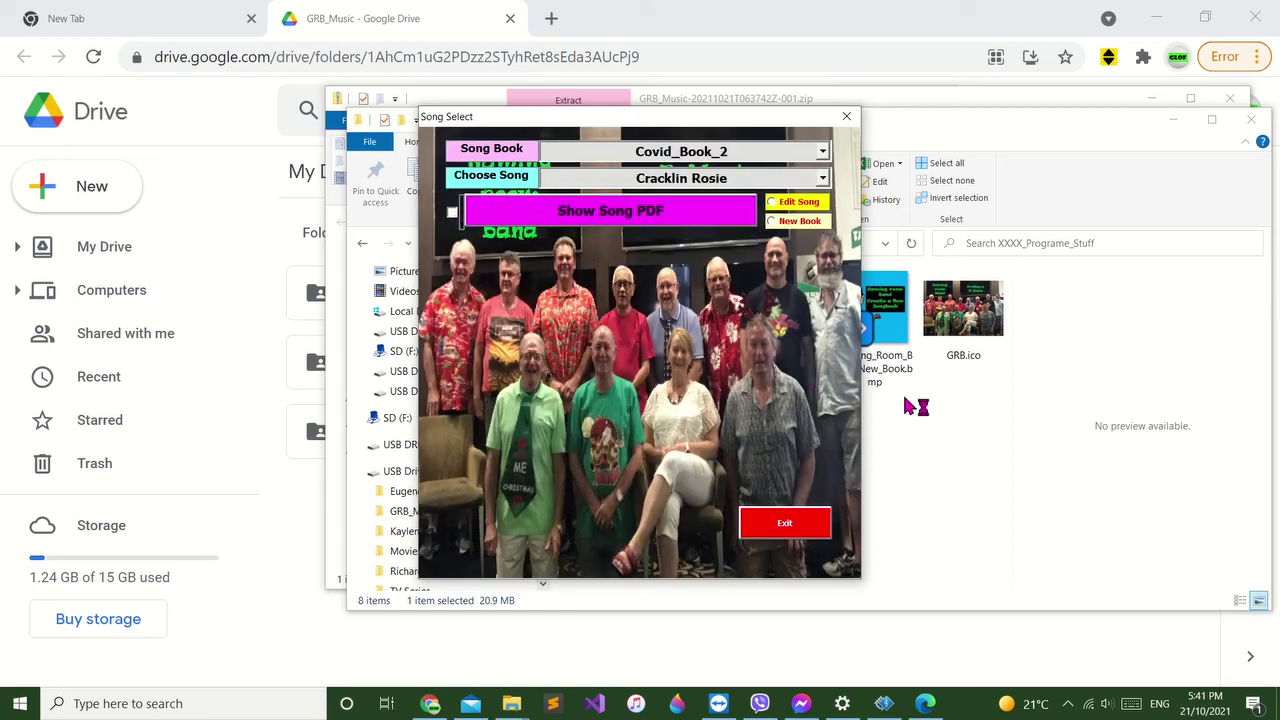
pyautogui.click(796, 224)
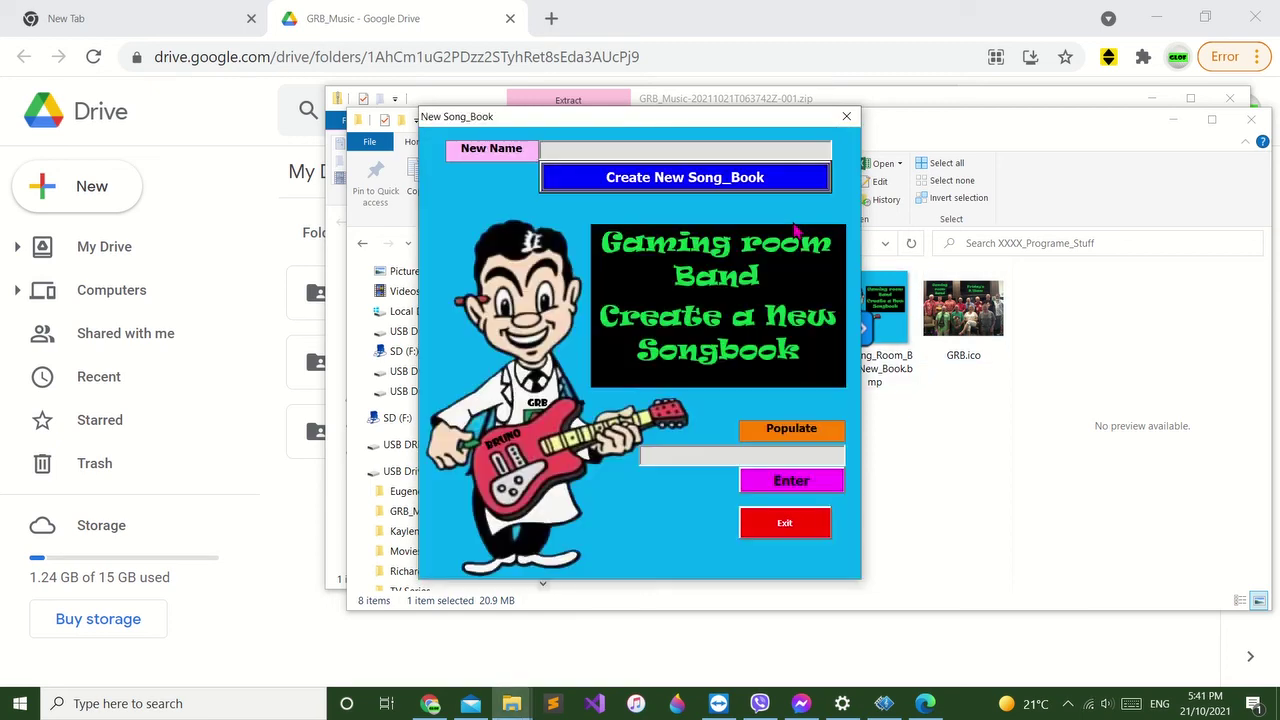
pyautogui.click(785, 524)
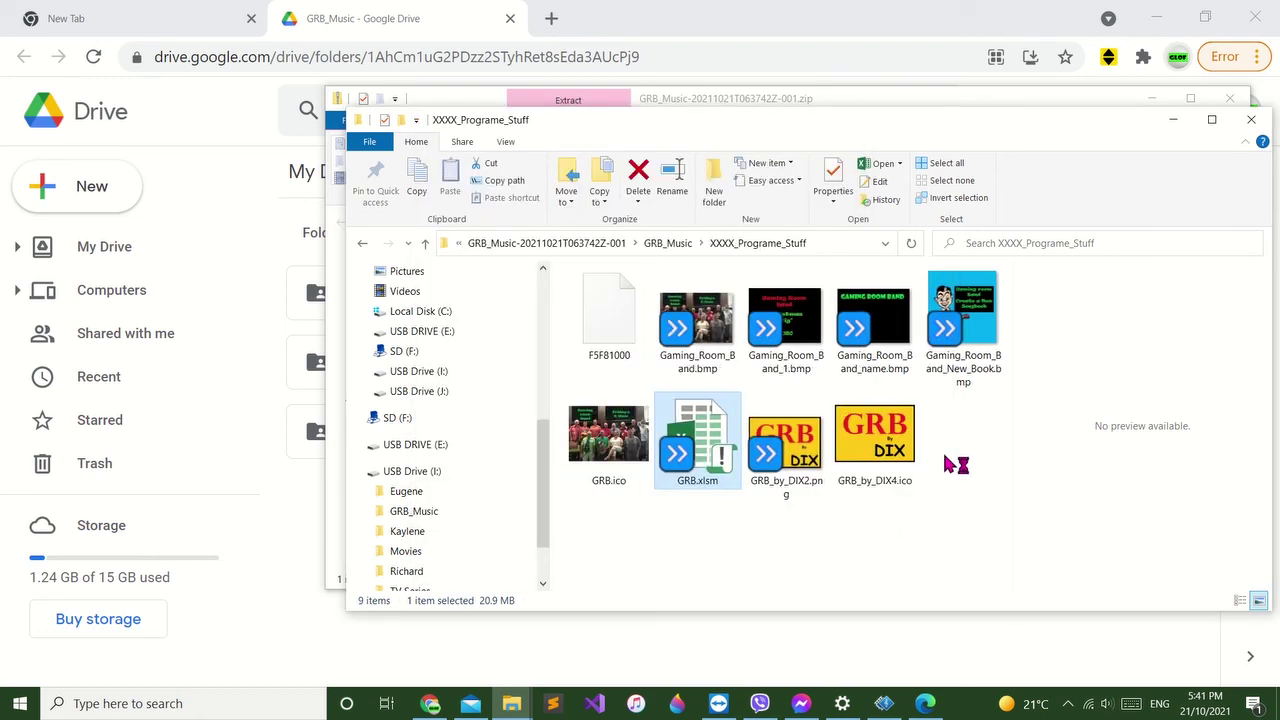